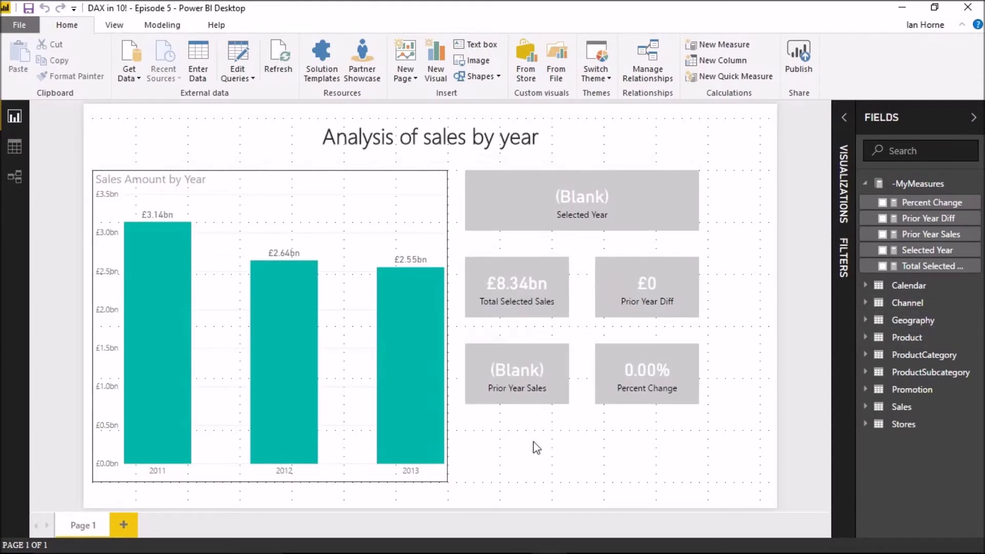
# - Select the 2013 bar in Sales Amount by Year, then deselect the chart, keeping the 2013 filter
pyautogui.moveTo(403, 335)
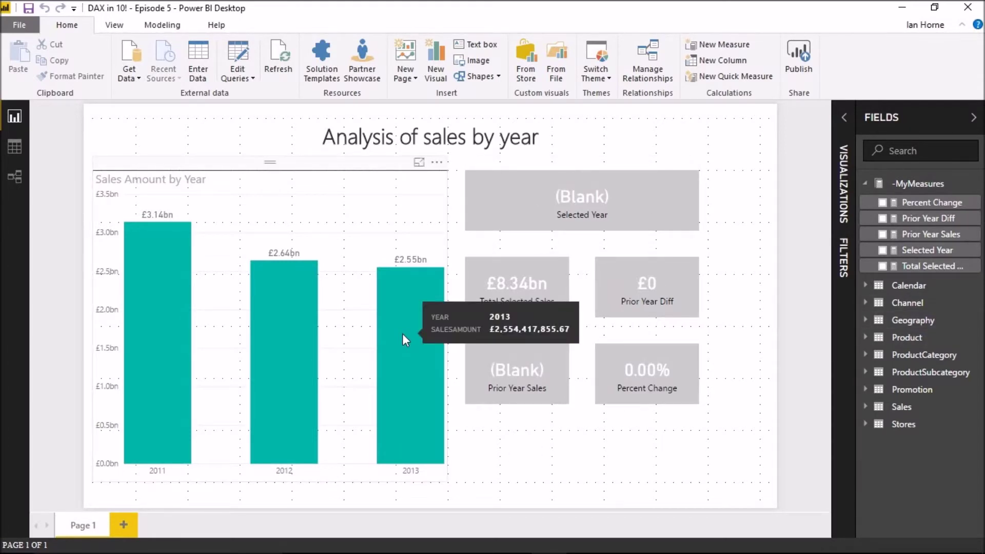
pyautogui.click(402, 334)
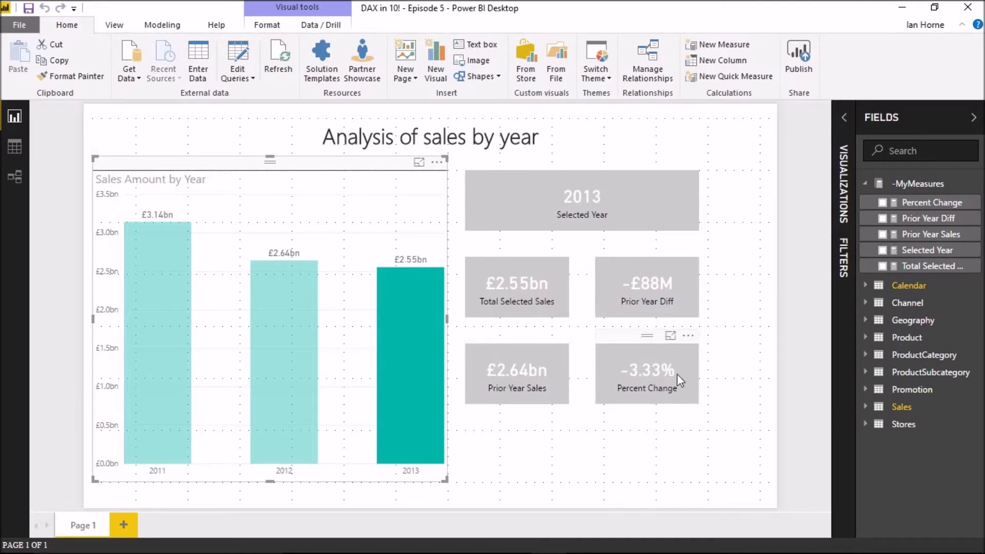
pyautogui.click(560, 448)
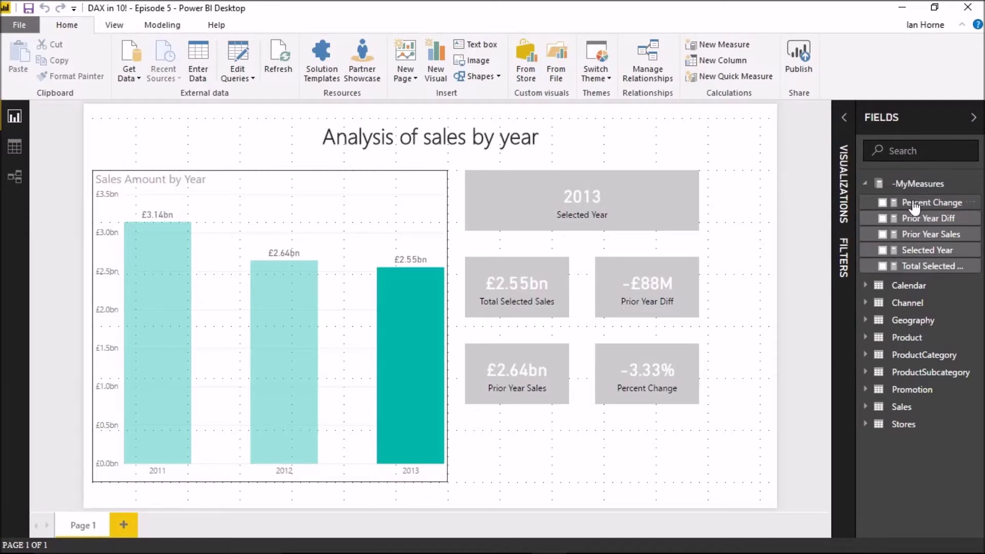
# - Show the DAX of Prior Year Sales from the -MyMeasures folder in the Fields pane
pyautogui.click(914, 235)
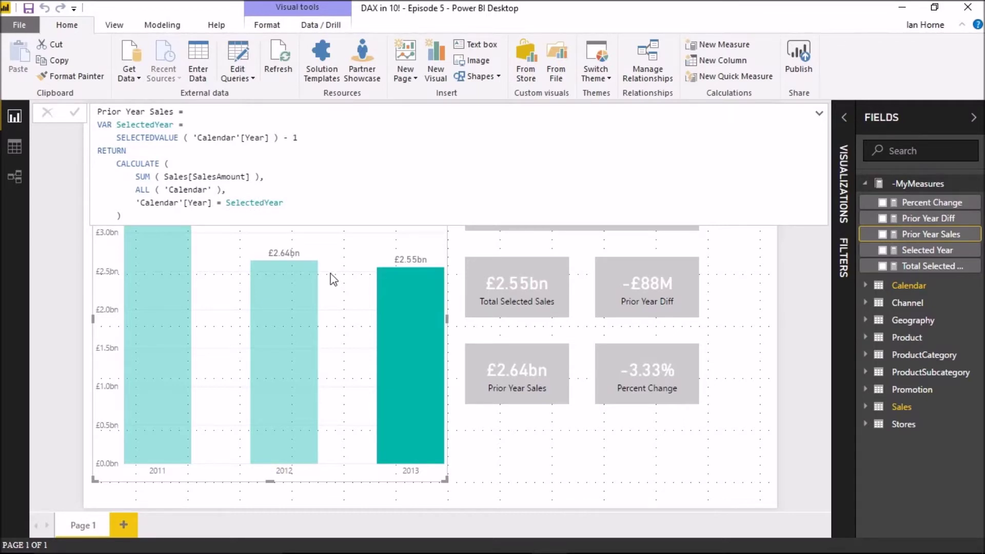
# - Close the formula, clear the 2013 chart selection, and bring up the Selected Year formula
pyautogui.click(503, 439)
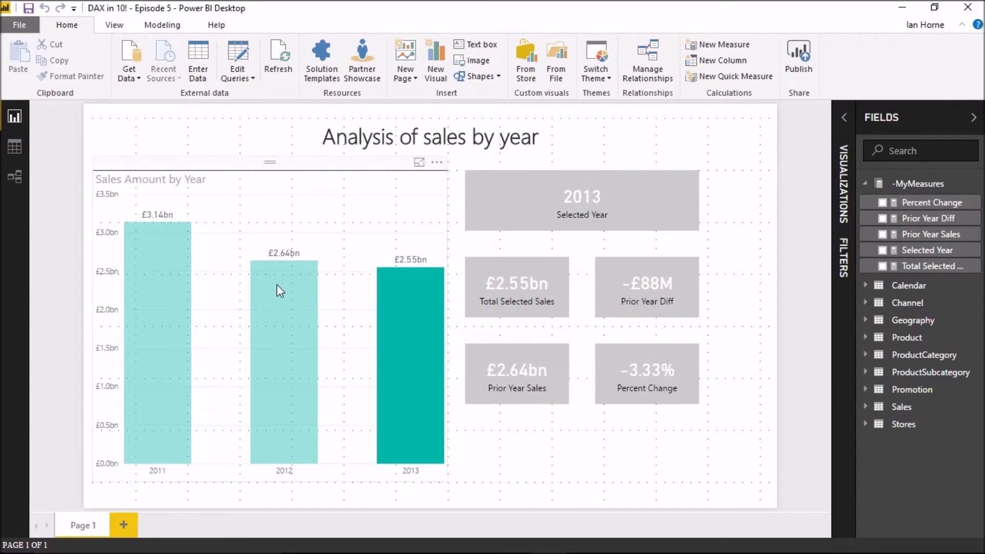
pyautogui.moveTo(276, 286)
pyautogui.moveTo(403, 324)
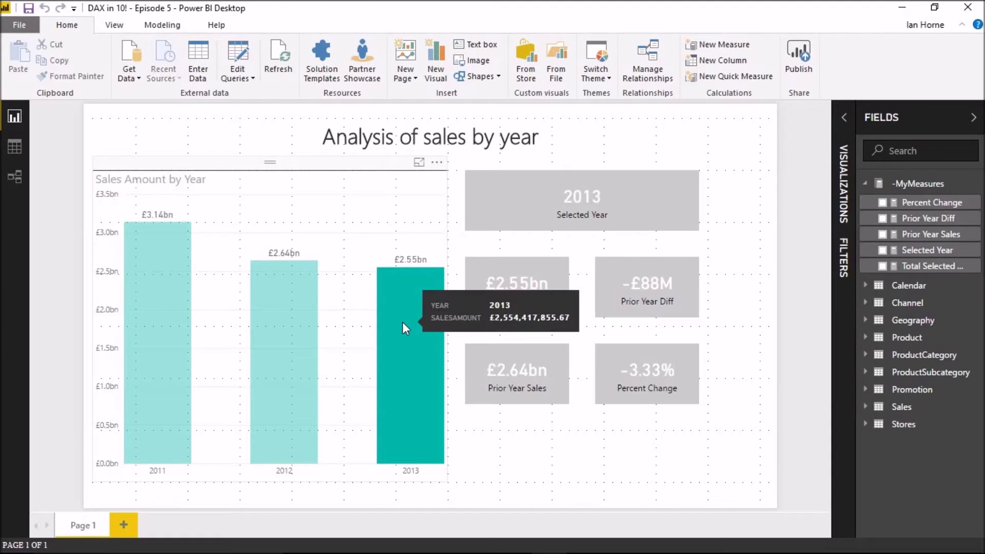
pyautogui.click(440, 310)
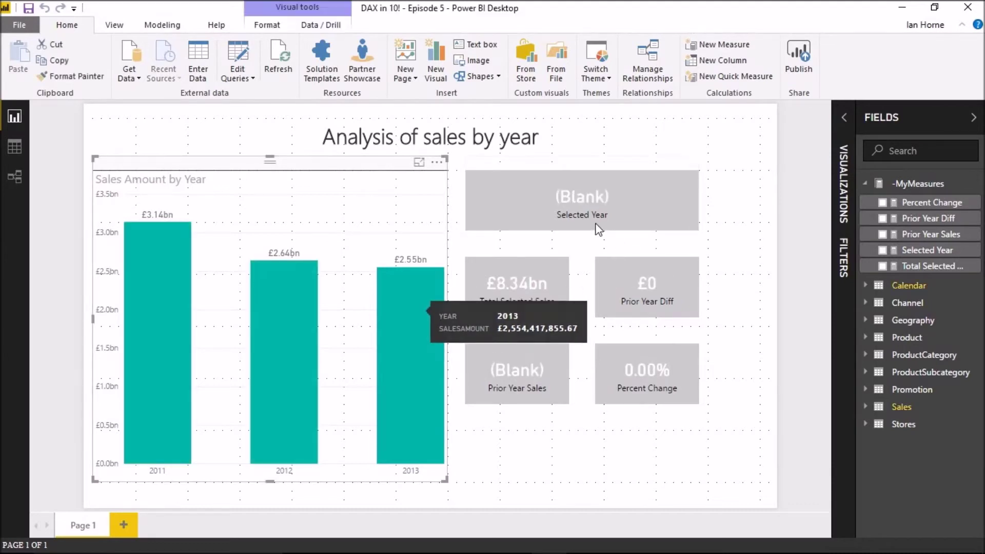
pyautogui.click(562, 443)
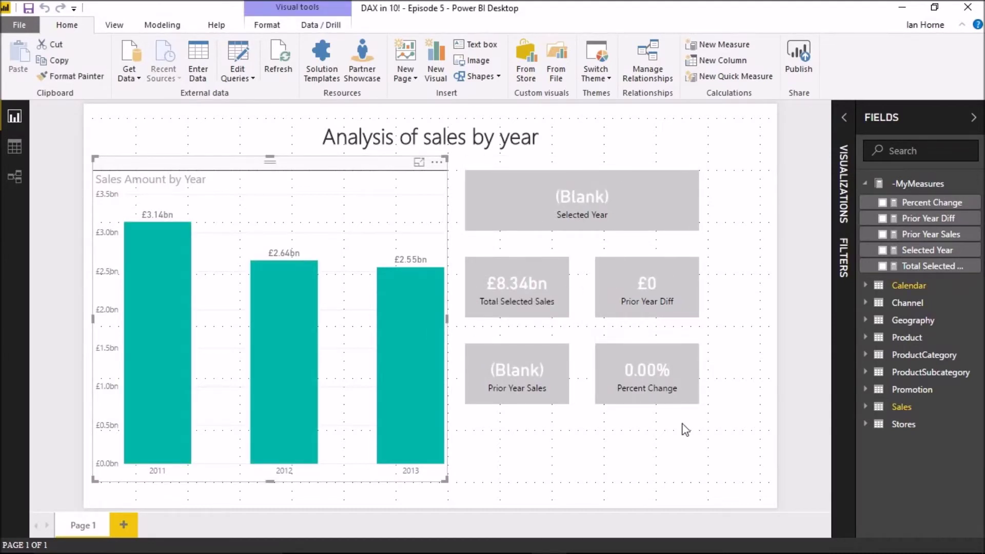
pyautogui.click(914, 251)
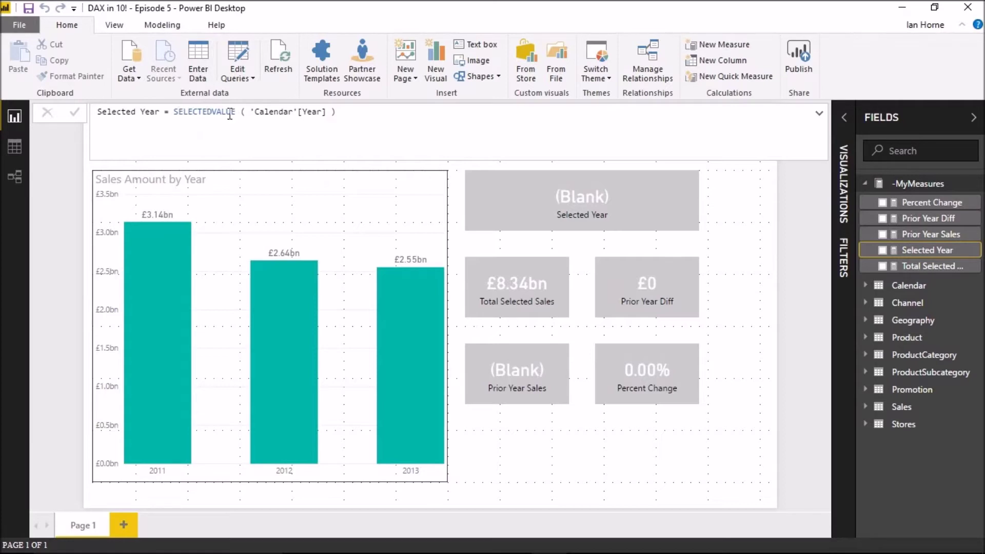
# - Rewrite the first line as VAR SelectedYear = SELECTEDVALUE ( 'Calendar'[Year] )
pyautogui.click(175, 114)
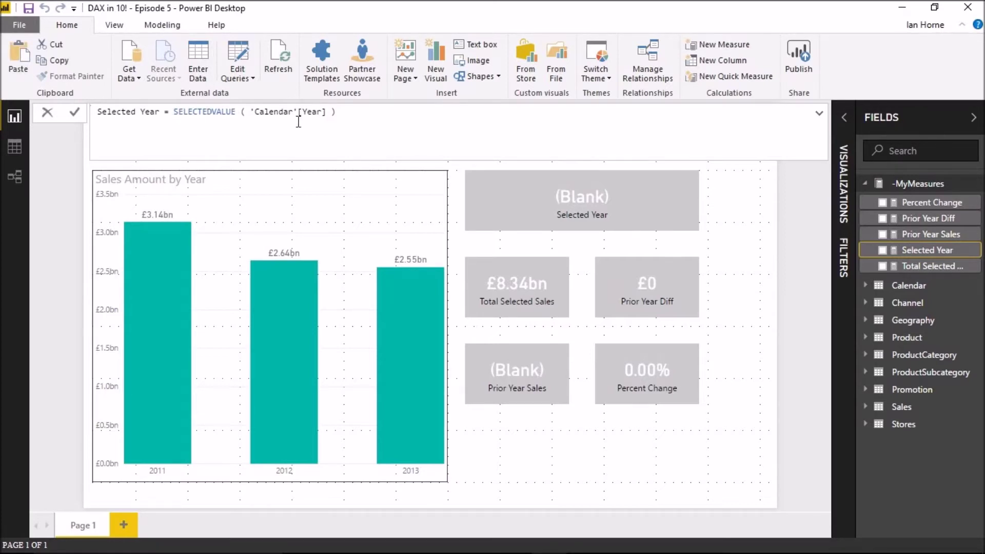
pyautogui.hotkey('shift', 'Return')
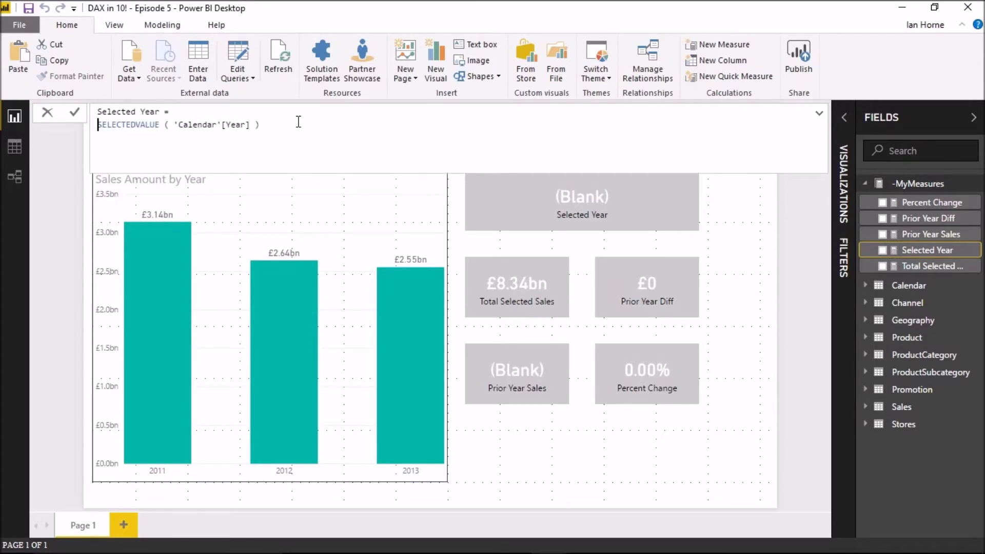
pyautogui.write('VAR ')
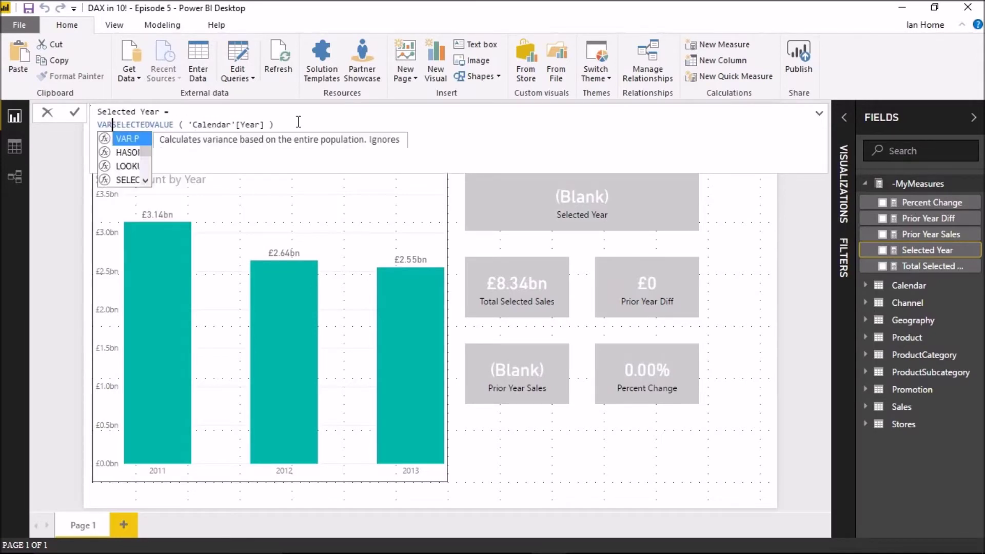
pyautogui.write('Selecte')
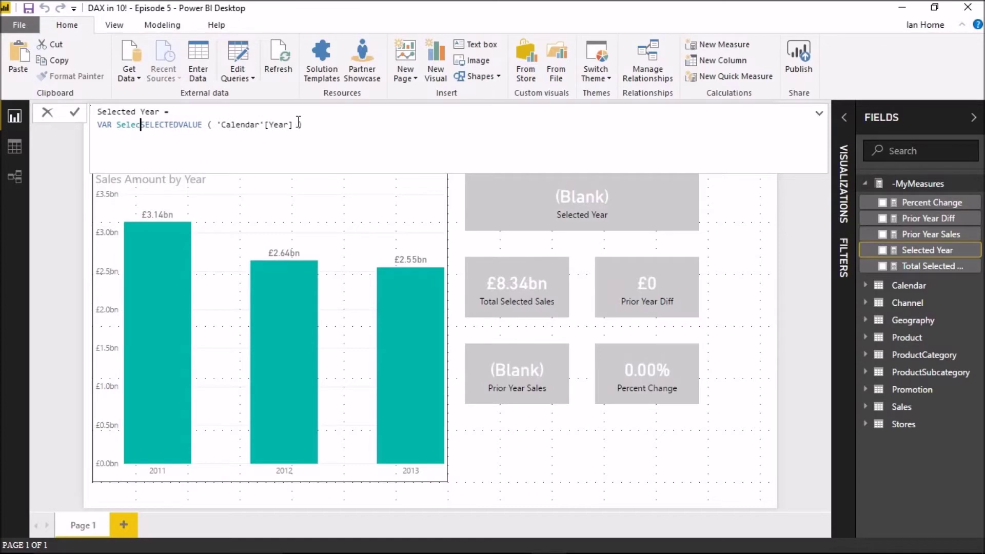
pyautogui.write('dYea')
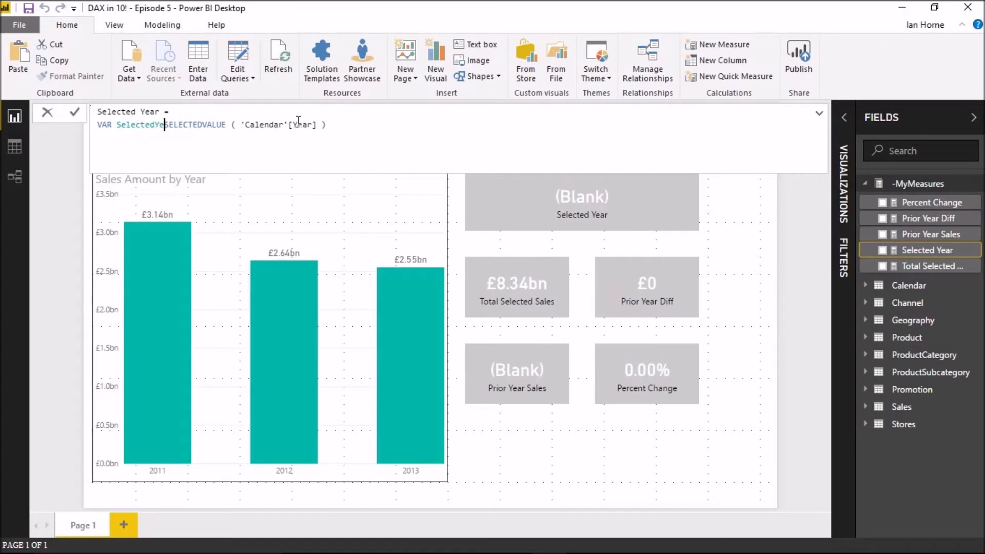
pyautogui.write('r =')
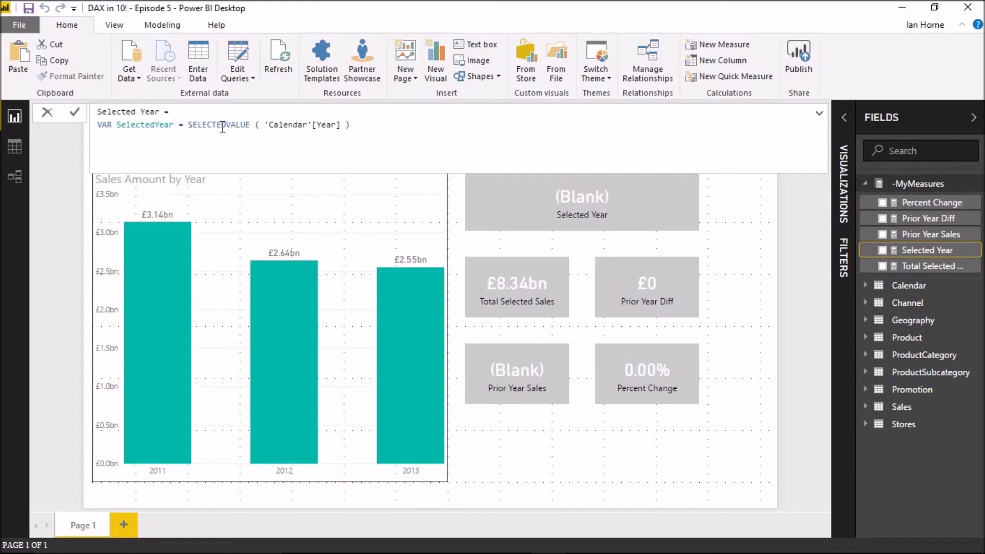
pyautogui.click(368, 125)
# - Add VAR MultiSelect = "Multiple Years" and a RETURN line below the SelectedYear variable
pyautogui.hotkey('shift', 'Return')
pyautogui.write('VAR ')
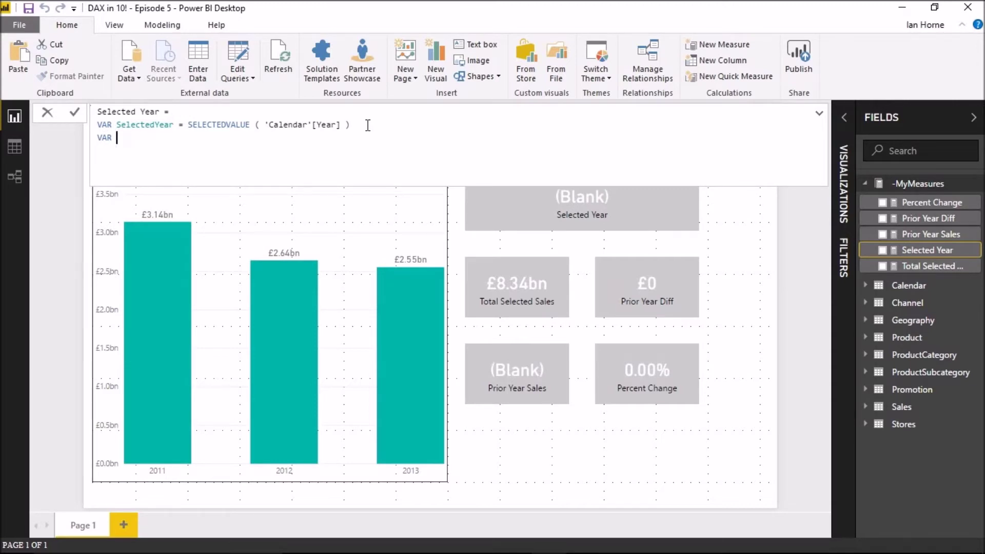
pyautogui.write('MultiSelect = "Multiple ')
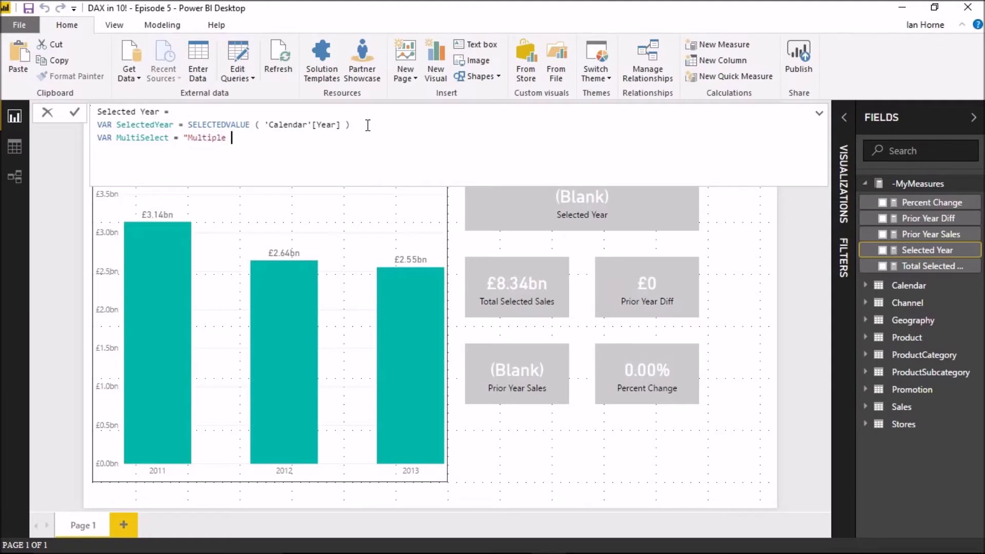
pyautogui.write('Years"')
pyautogui.hotkey('shift', 'Return')
pyautogui.write('RET')
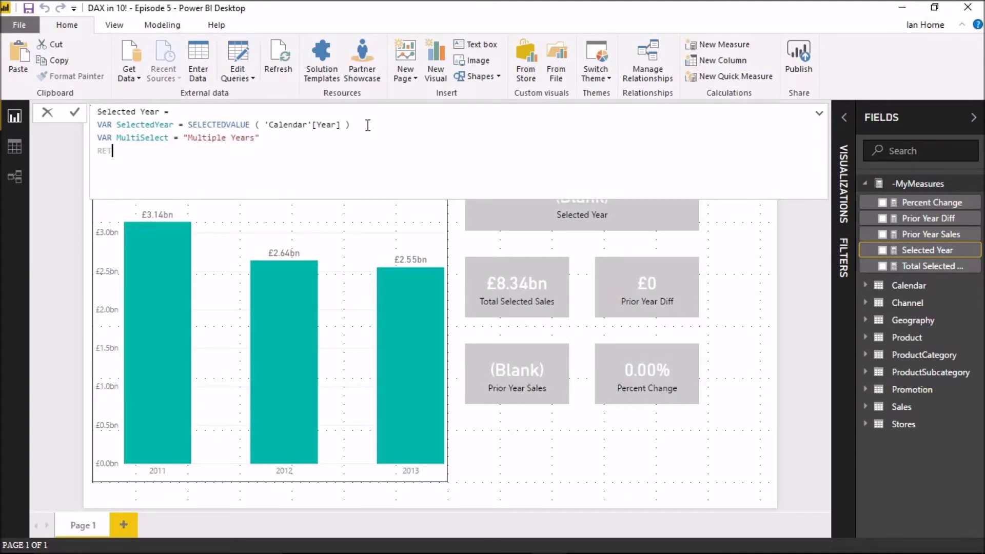
pyautogui.write('URN')
pyautogui.hotkey('shift', 'Return')
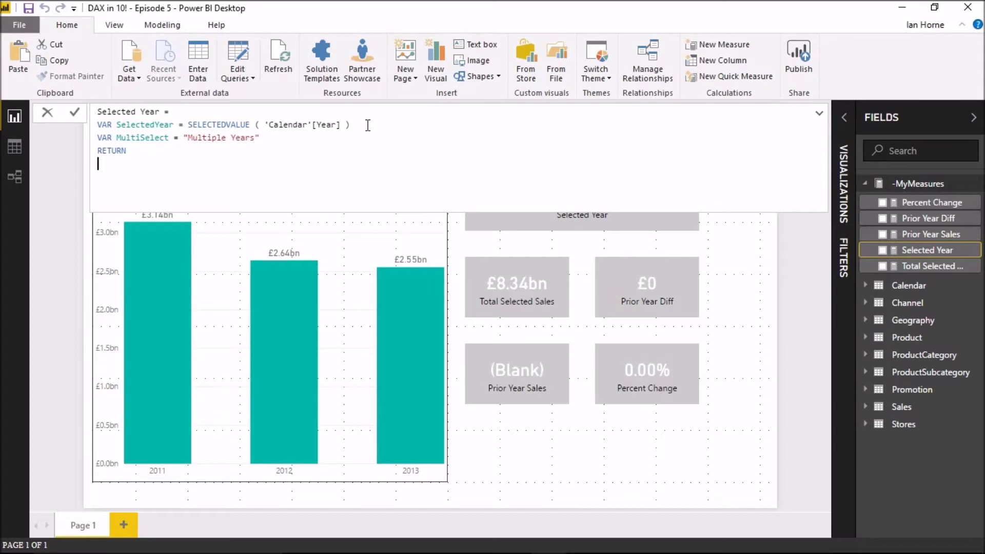
# - Write IF(ISBLANK(SelectedYear), MultiSelect, SelectedYear) after RETURN, using autocomplete for SelectedYear
pyautogui.write('IF')
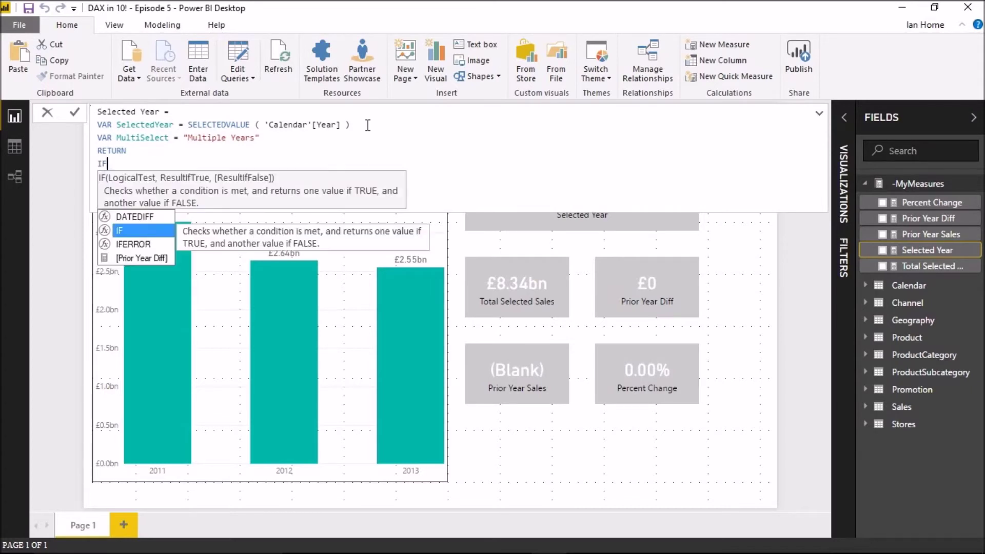
pyautogui.write('(I')
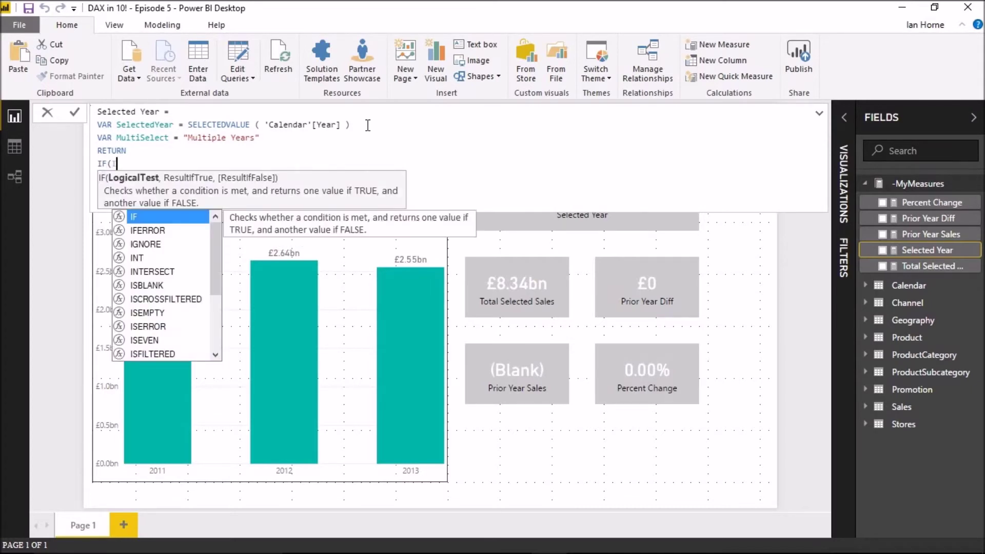
pyautogui.write('SBLANK')
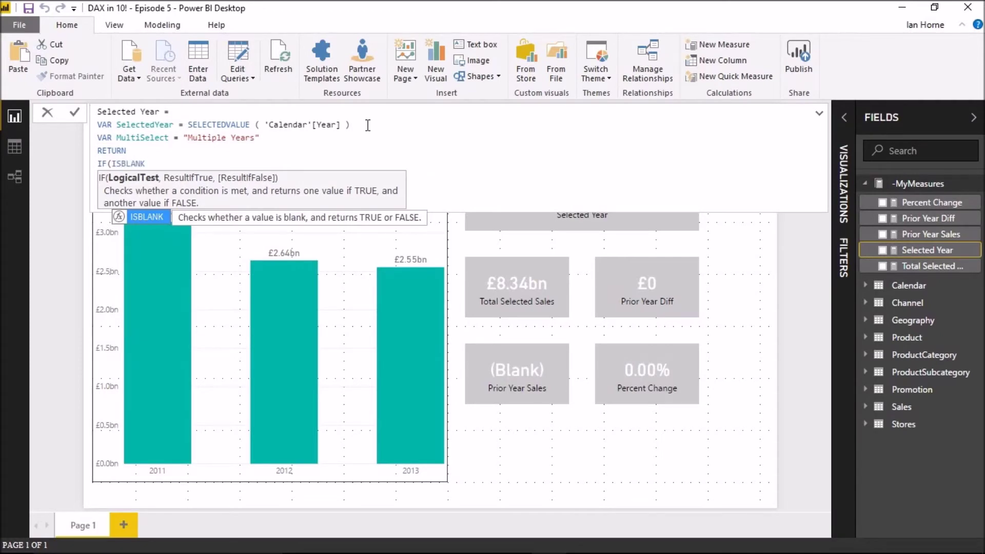
pyautogui.write('(')
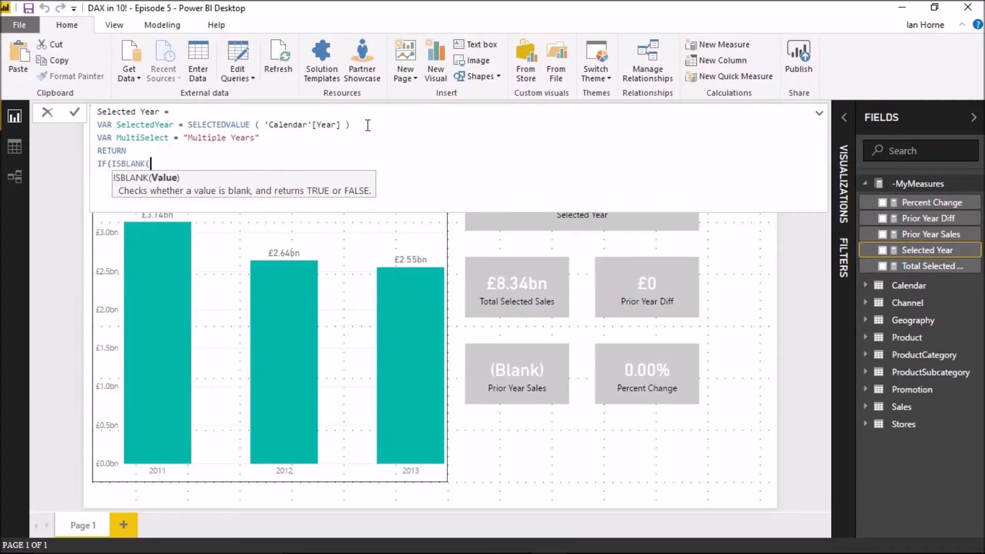
pyautogui.write('Selected')
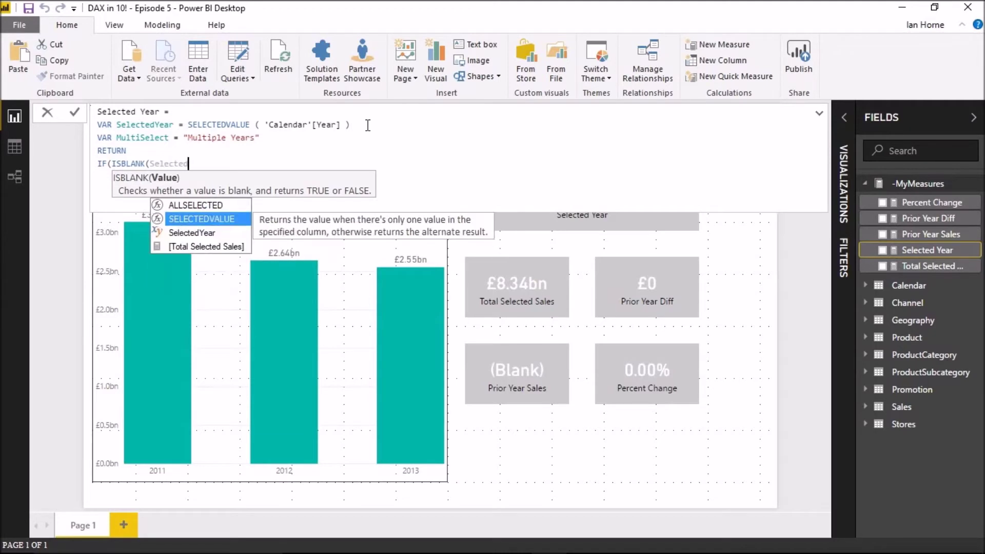
pyautogui.write('Year')
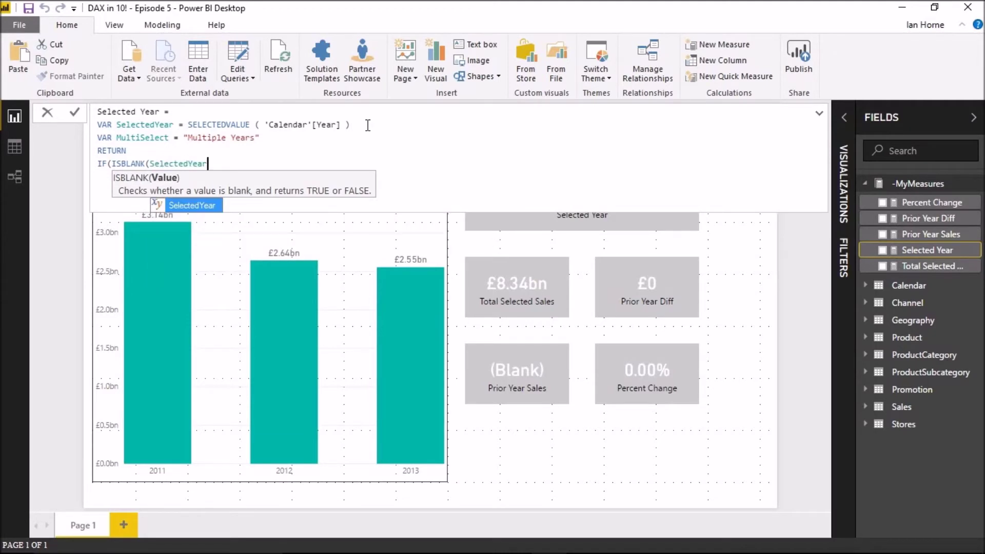
pyautogui.write('), Mul')
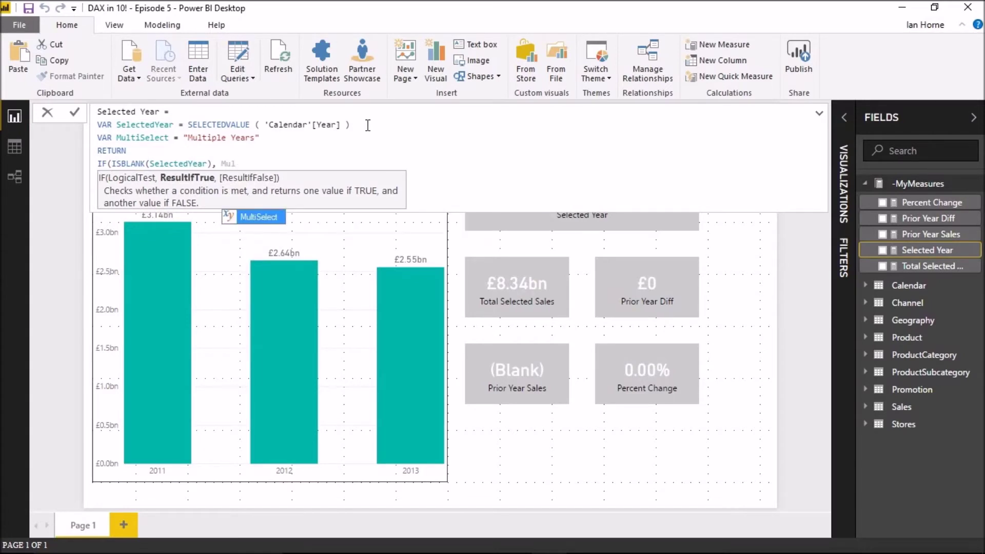
pyautogui.write('tiSelect')
pyautogui.write(',')
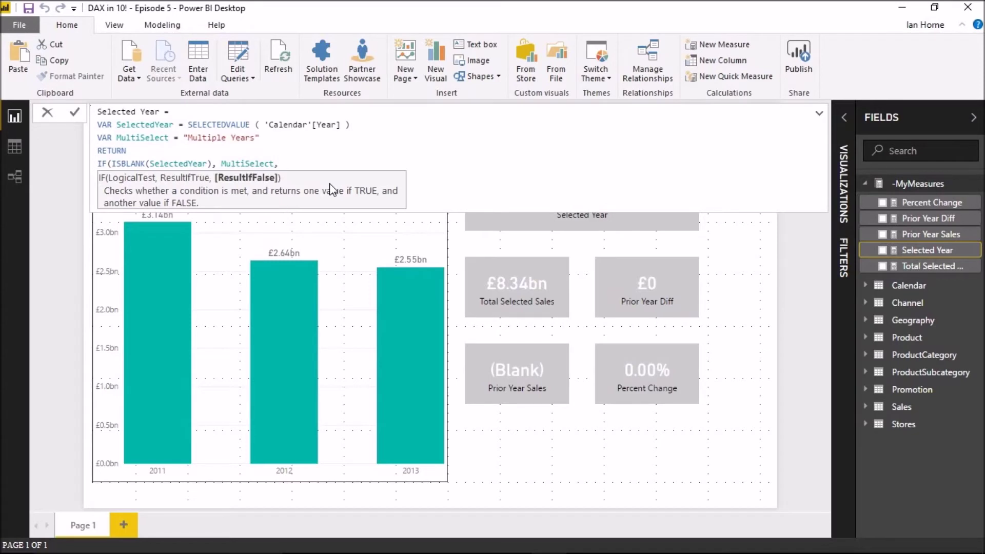
pyautogui.write(' Sele')
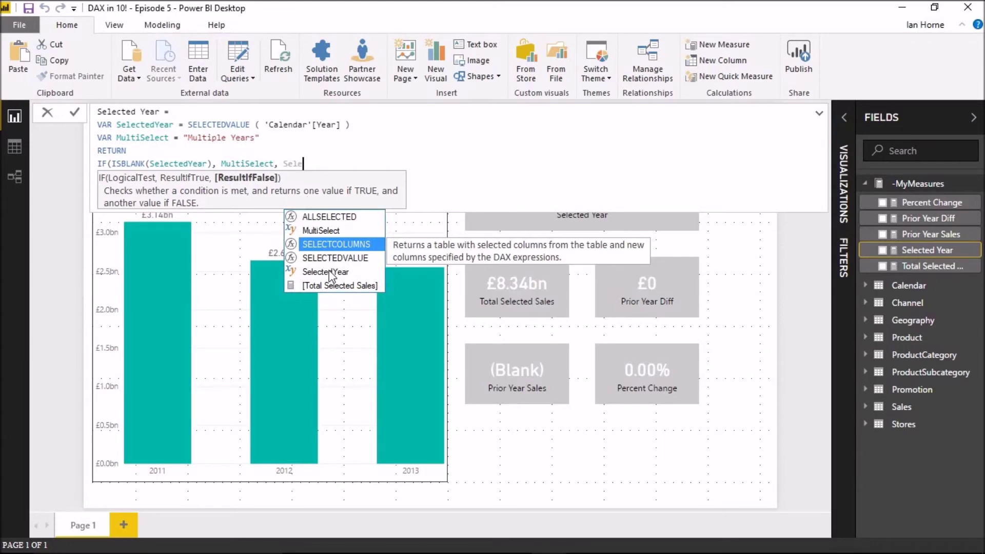
pyautogui.press('Down')
pyautogui.press('Down')
pyautogui.press('Tab')
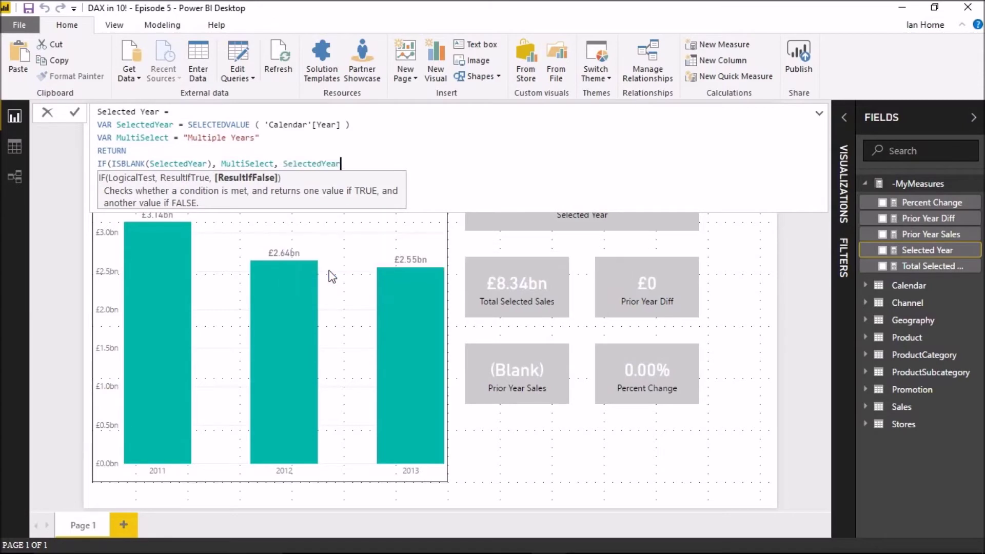
pyautogui.write(')')
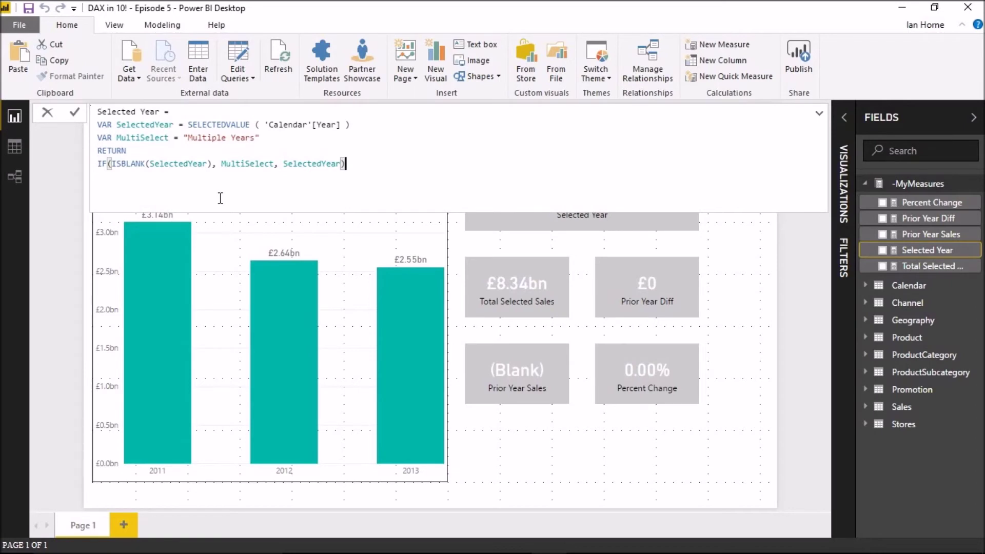
# - Commit the Selected Year measure and select the 2013 bar, making the card read 2,013.00
pyautogui.press('Return')
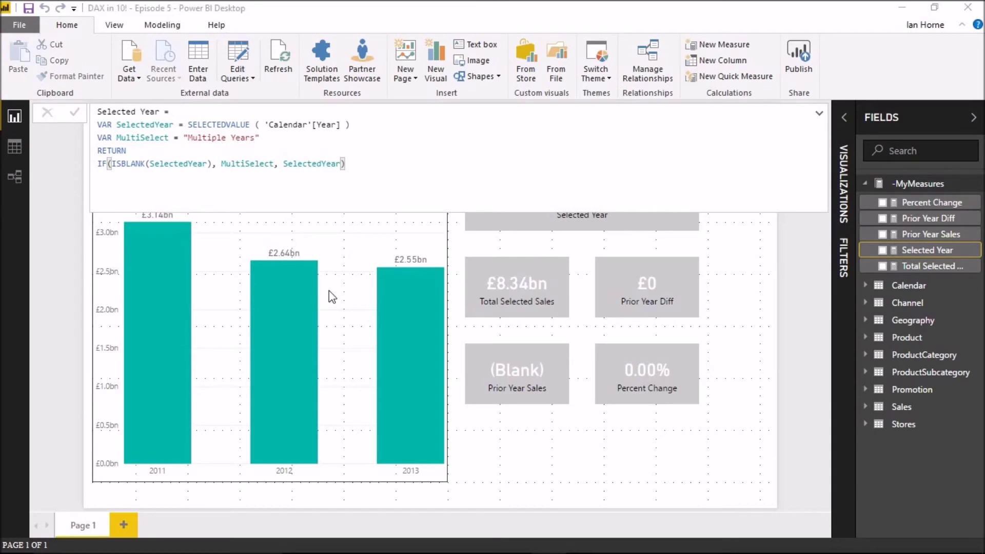
pyautogui.click(495, 454)
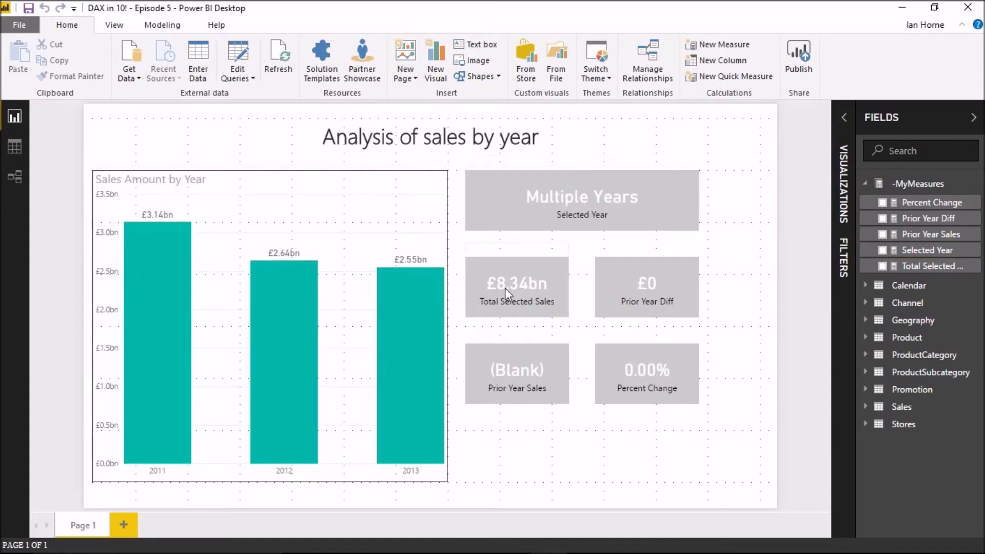
pyautogui.moveTo(414, 355)
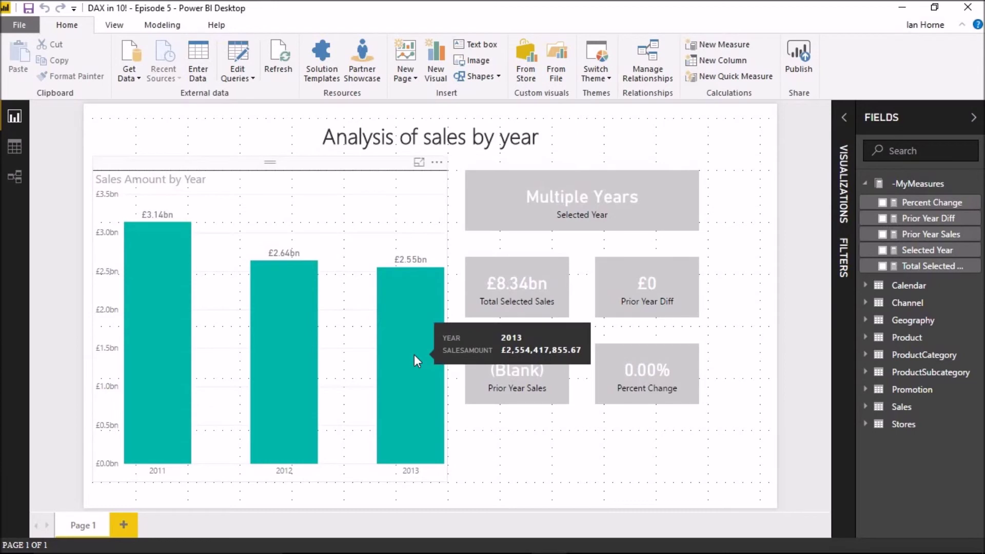
pyautogui.click(414, 356)
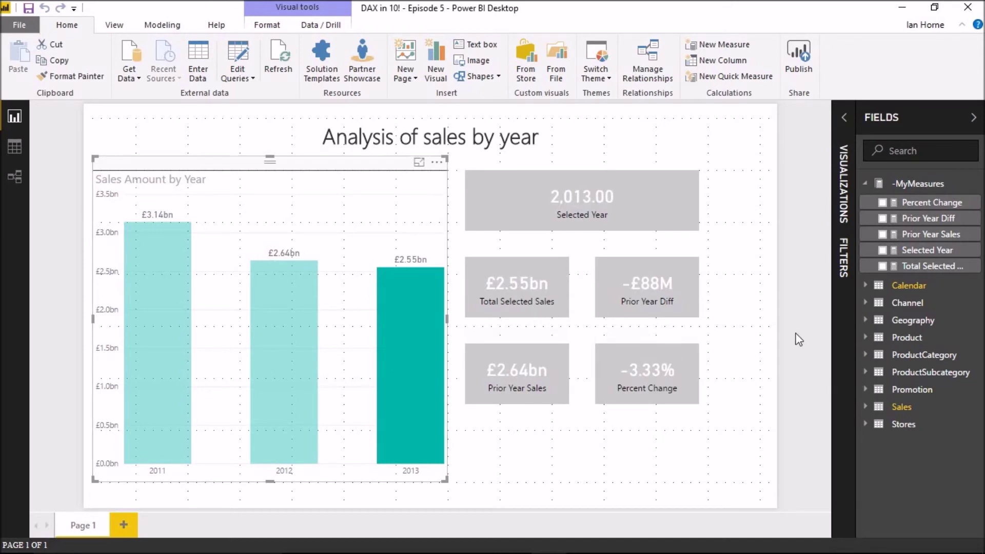
# - Wrap SELECTEDVALUE('Calendar'[Year]) in FORMAT(..., "0000") in the Selected Year measure and commit it
pyautogui.click(927, 250)
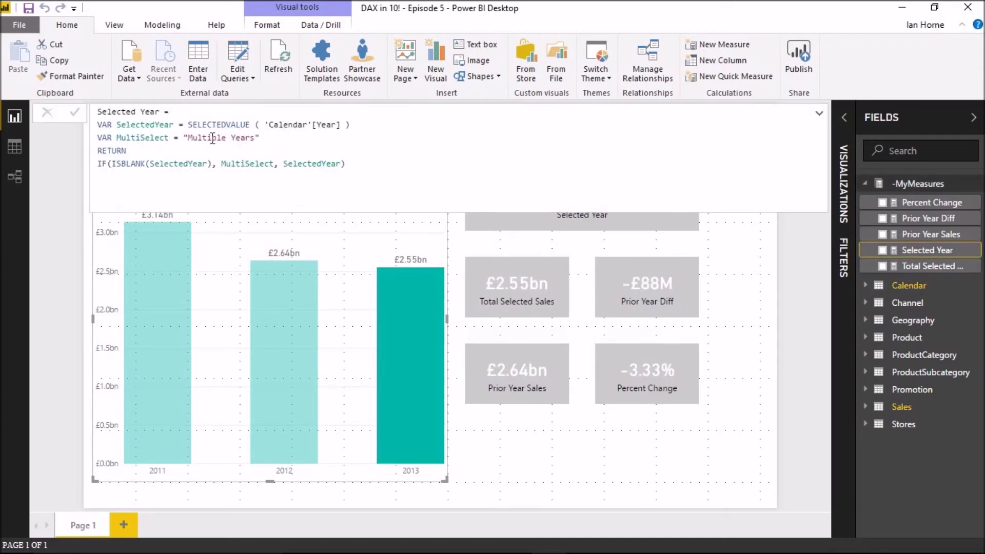
pyautogui.click(188, 125)
pyautogui.write('FORMAT(')
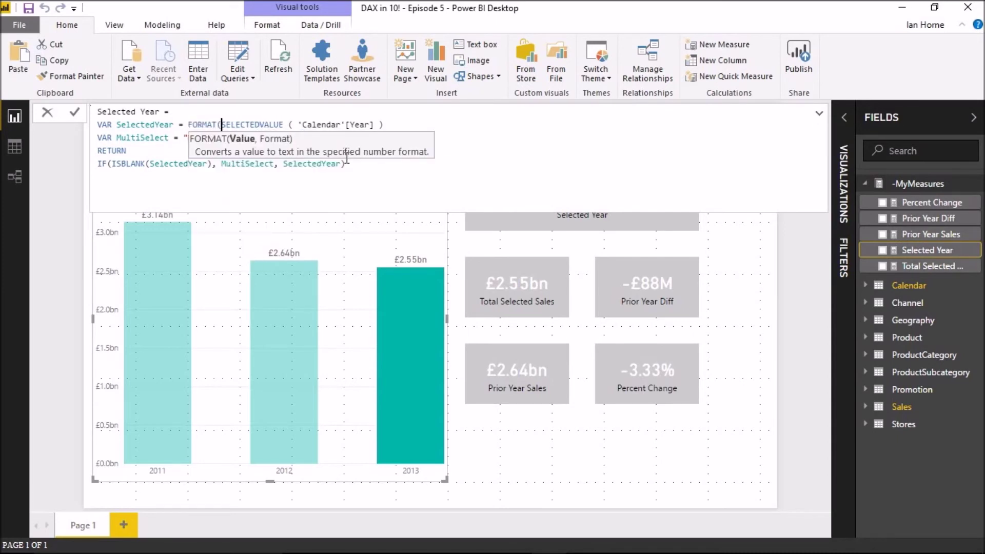
pyautogui.hotkey('ctrl', 'End')
pyautogui.click(411, 123)
pyautogui.write(', "000')
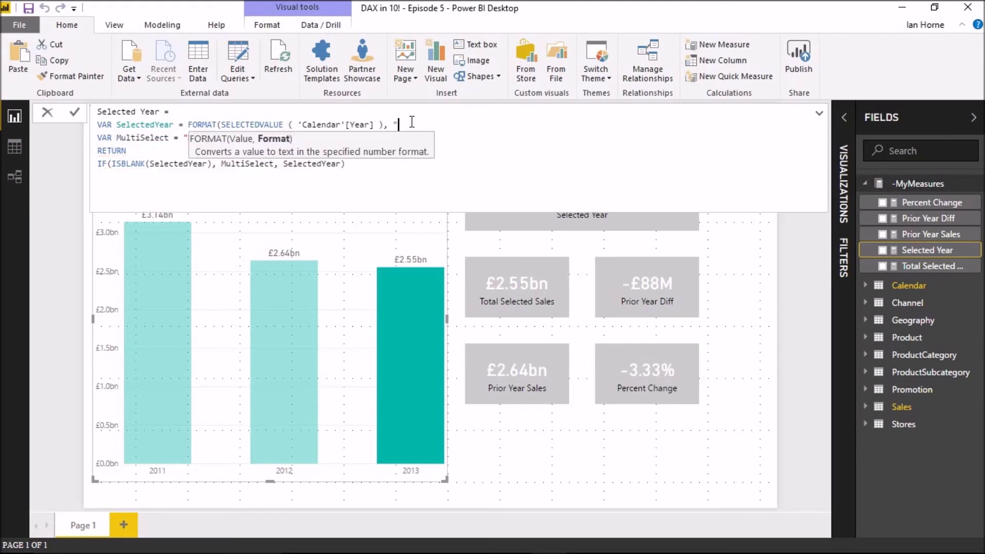
pyautogui.write('0")')
pyautogui.press('Return')
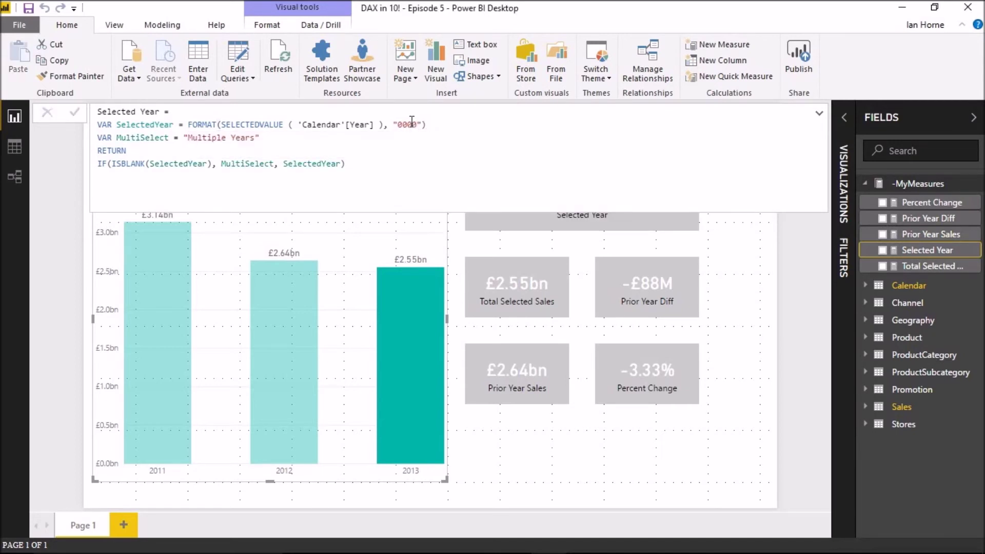
pyautogui.click(511, 453)
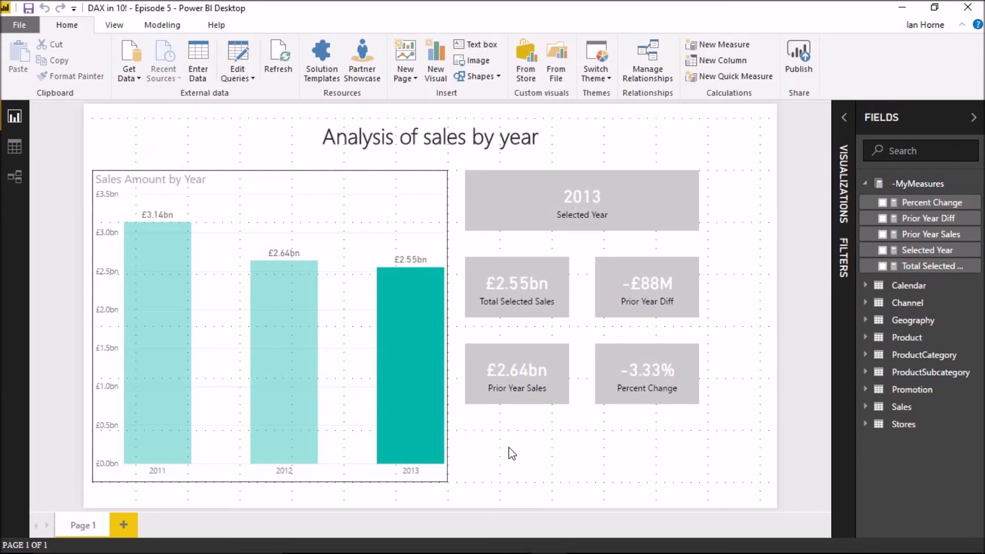
# - View the Prior Year Sales DAX formula, then close it to return to the report
pyautogui.click(919, 234)
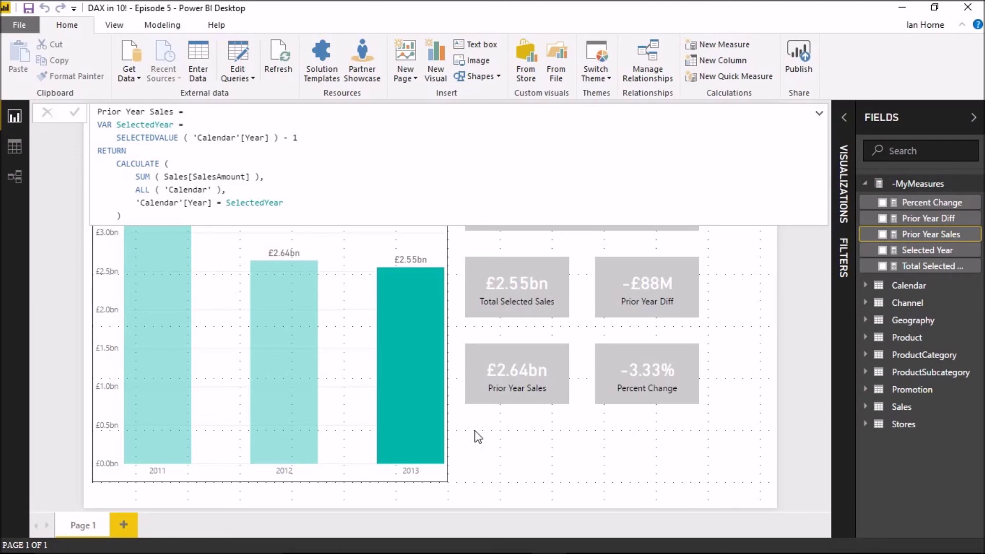
pyautogui.click(514, 433)
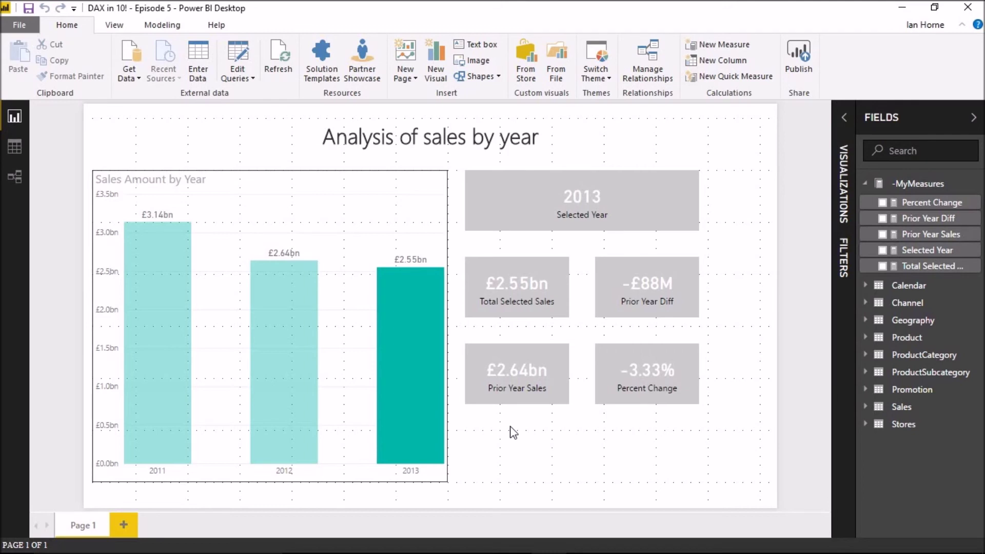
# - Select and copy the full Selected Year formula, then switch to daxformatter.com in Chrome
pyautogui.click(923, 250)
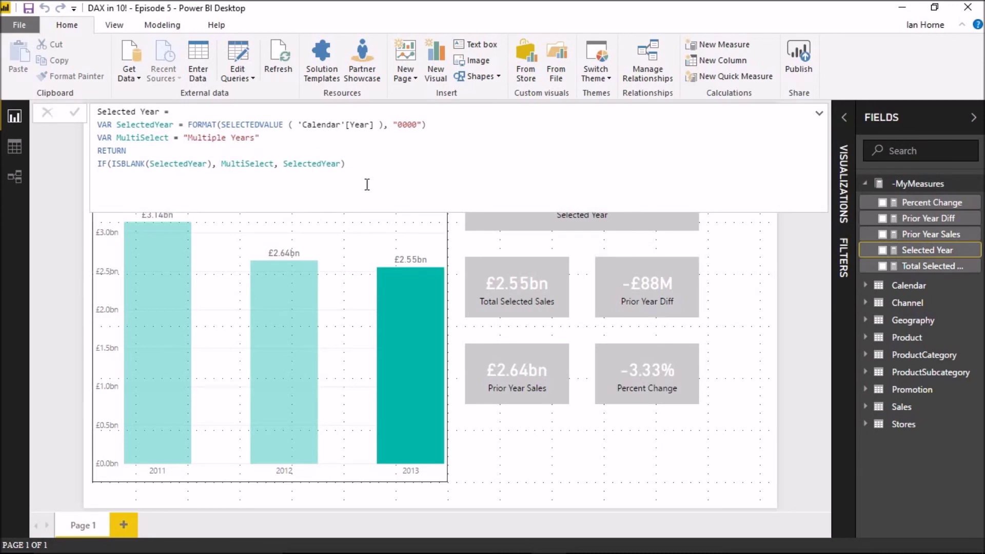
pyautogui.moveTo(347, 164); pyautogui.dragTo(99, 110)
pyautogui.hotkey('ctrl', 'c')
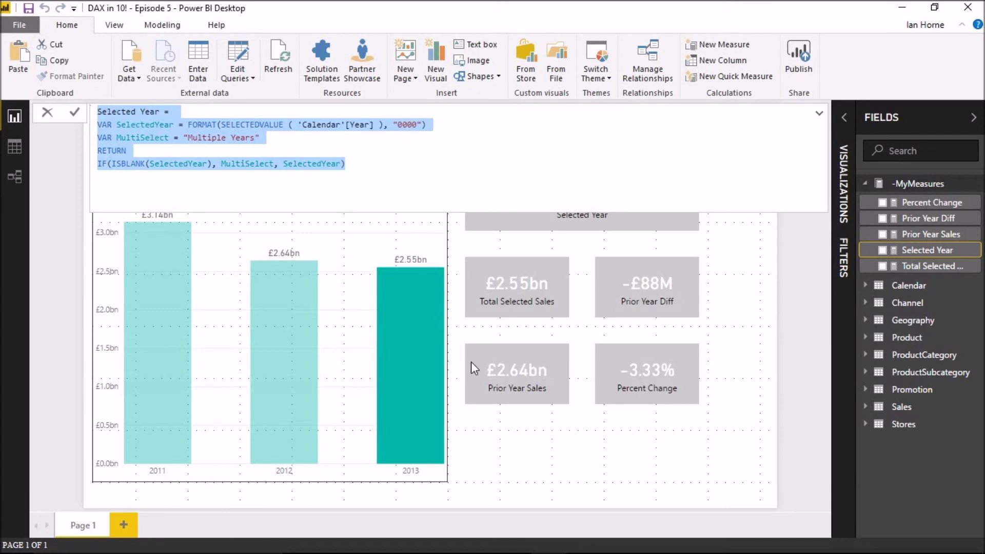
pyautogui.hotkey('alt', 'Tab')
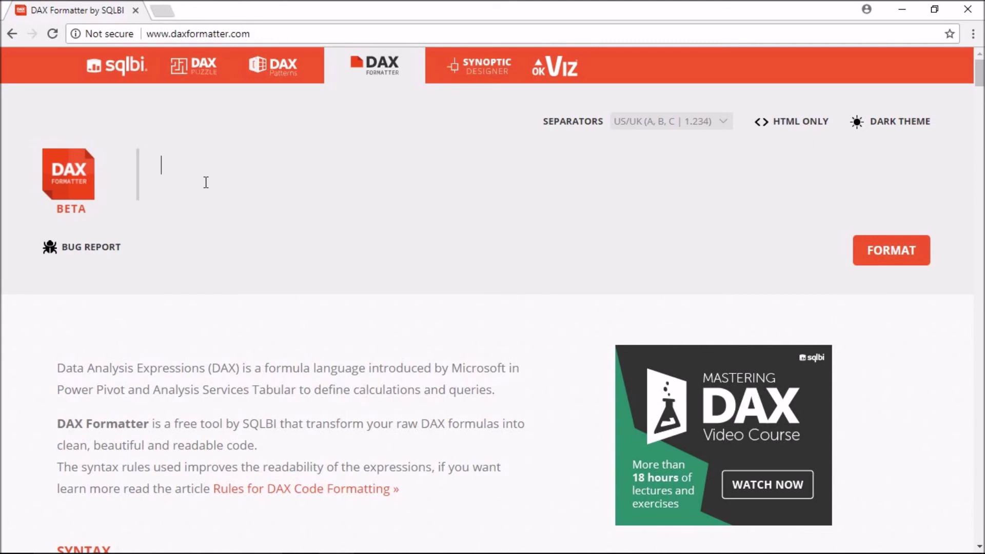
# - Paste the Selected Year measure into DAX Formatter and format it into indented FORMAT and IF lines
pyautogui.hotkey('ctrl', 'v')
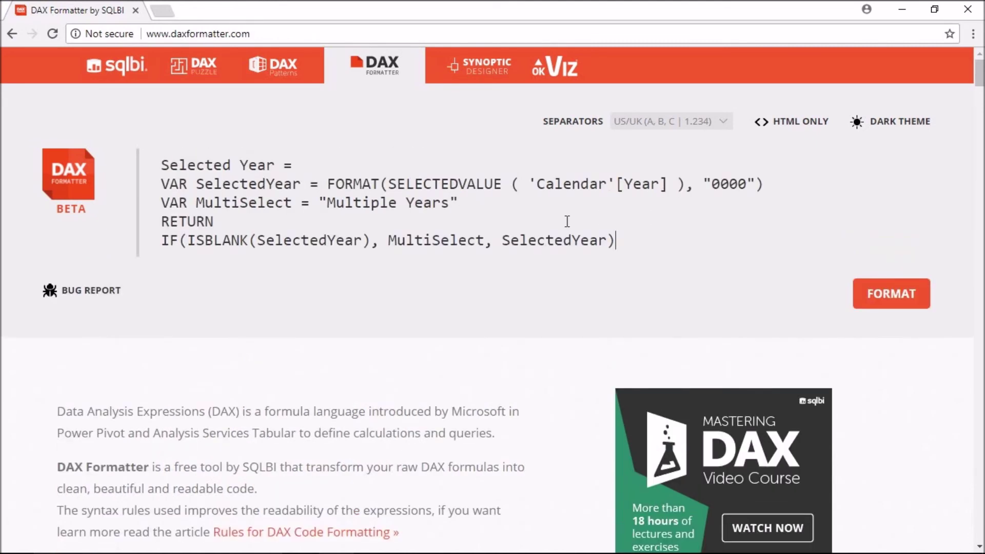
pyautogui.click(880, 297)
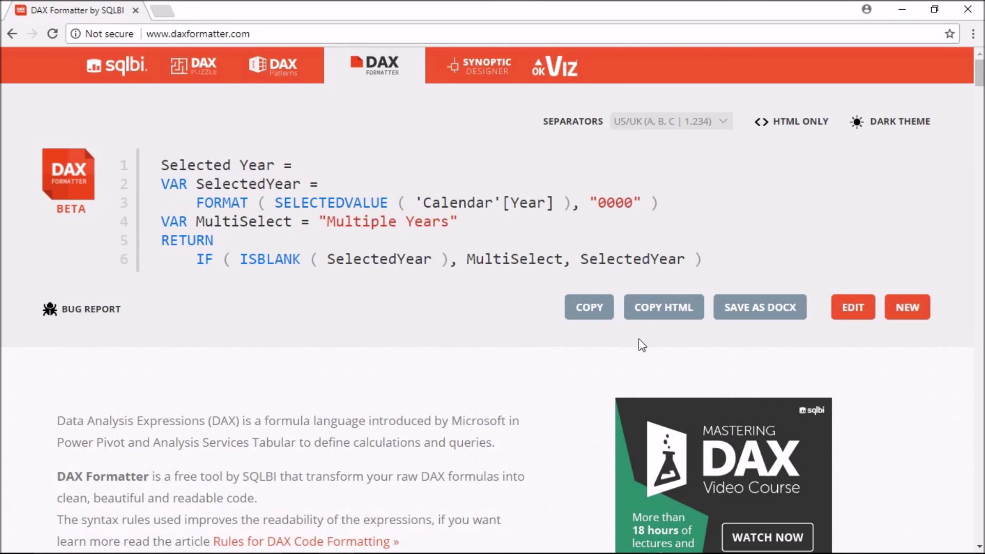
# - Copy the reformatted six-line Selected Year code from DAX Formatter
pyautogui.scroll(-3, 449, 500)
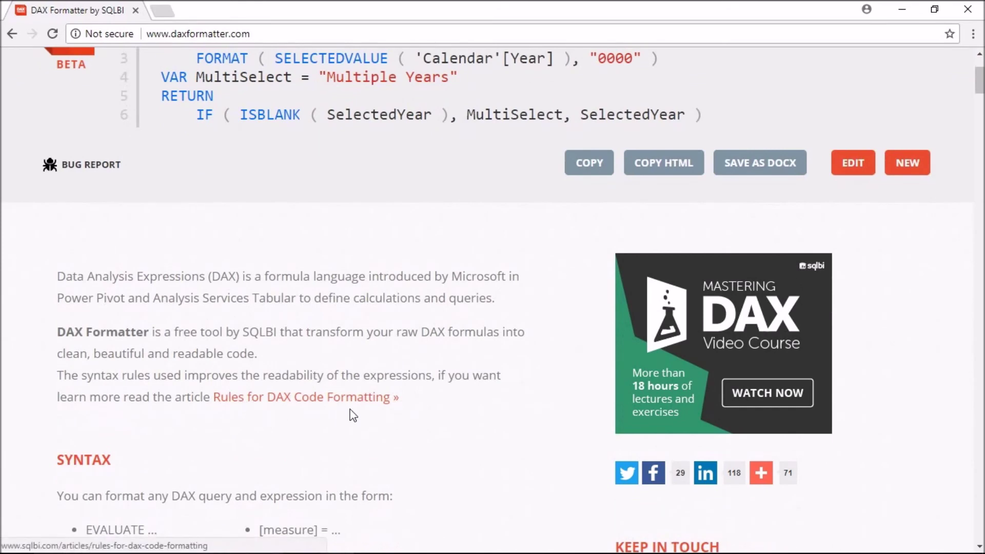
pyautogui.scroll(3, 402, 338)
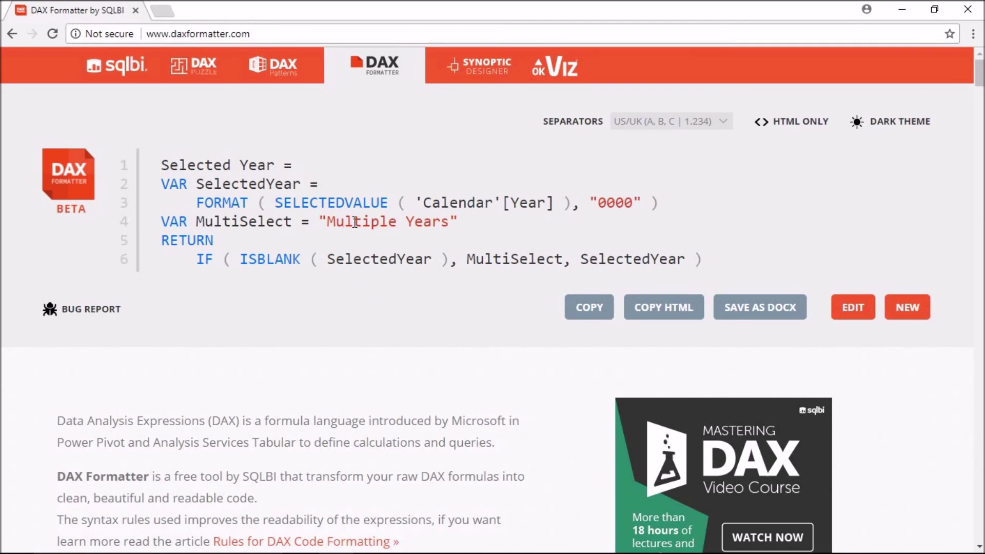
pyautogui.scroll(-2, 312, 216)
pyautogui.scroll(-3, 312, 215)
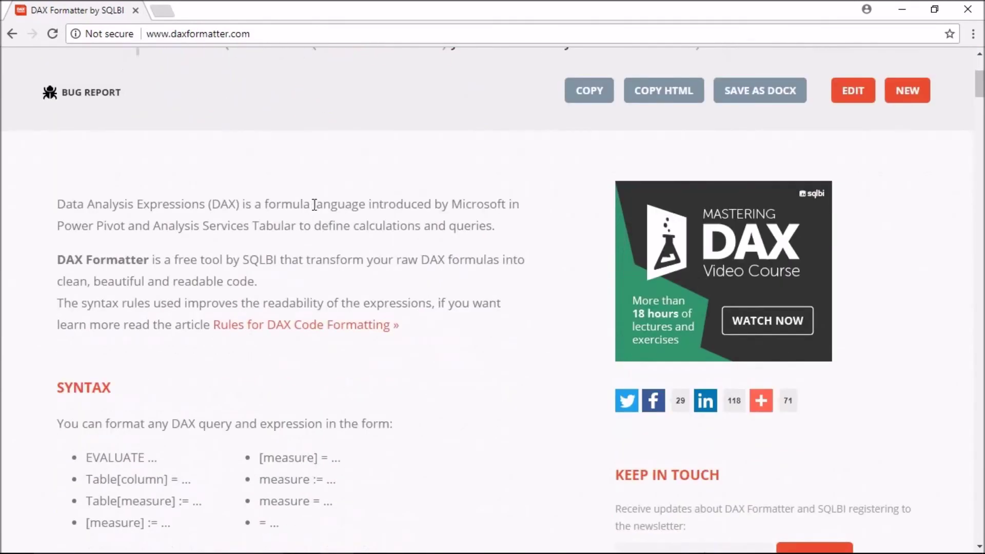
pyautogui.scroll(-2, 362, 200)
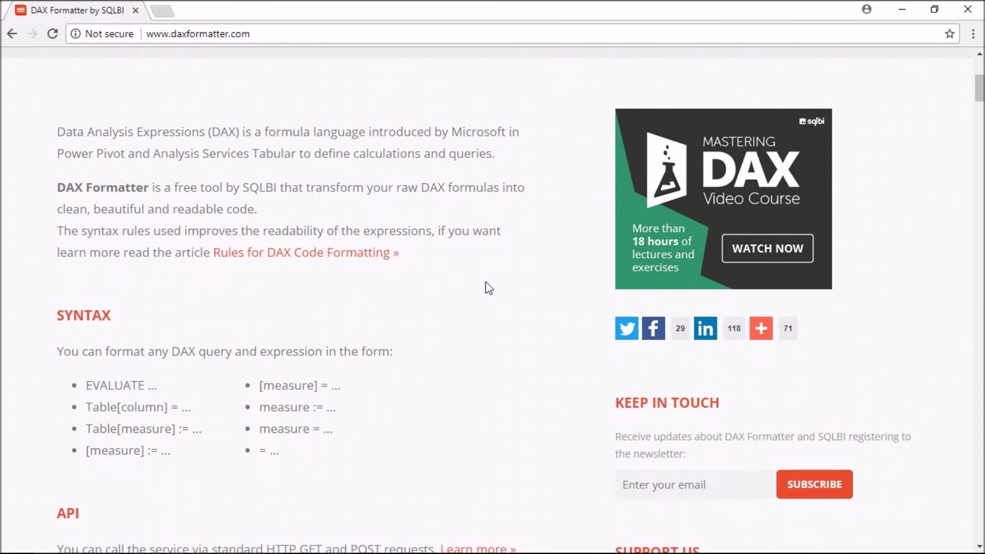
pyautogui.scroll(6, 488, 287)
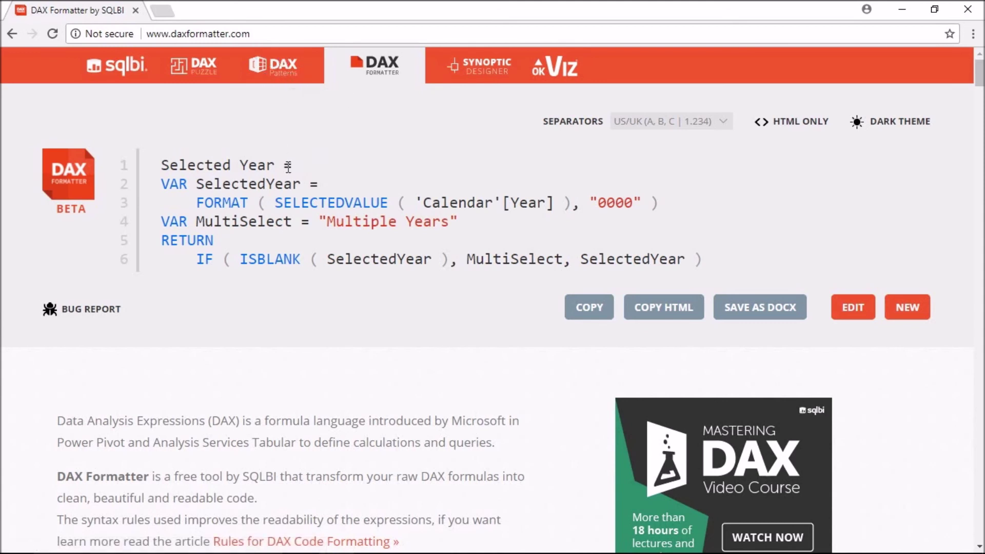
pyautogui.click(599, 313)
# - Replace the Selected Year formula in Power BI with the formatted code, then open Prior Year Sales
pyautogui.hotkey('alt', 'Tab')
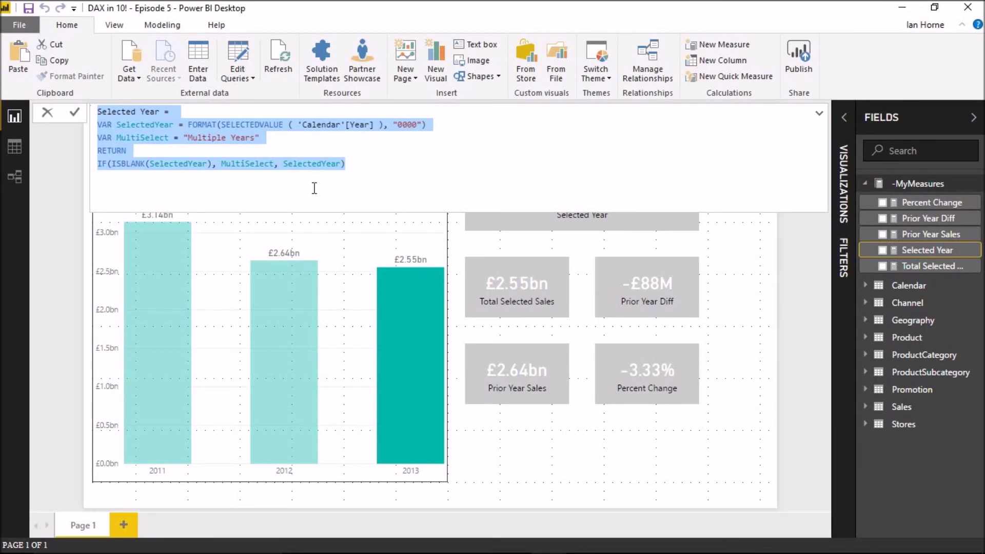
pyautogui.hotkey('ctrl', 'v')
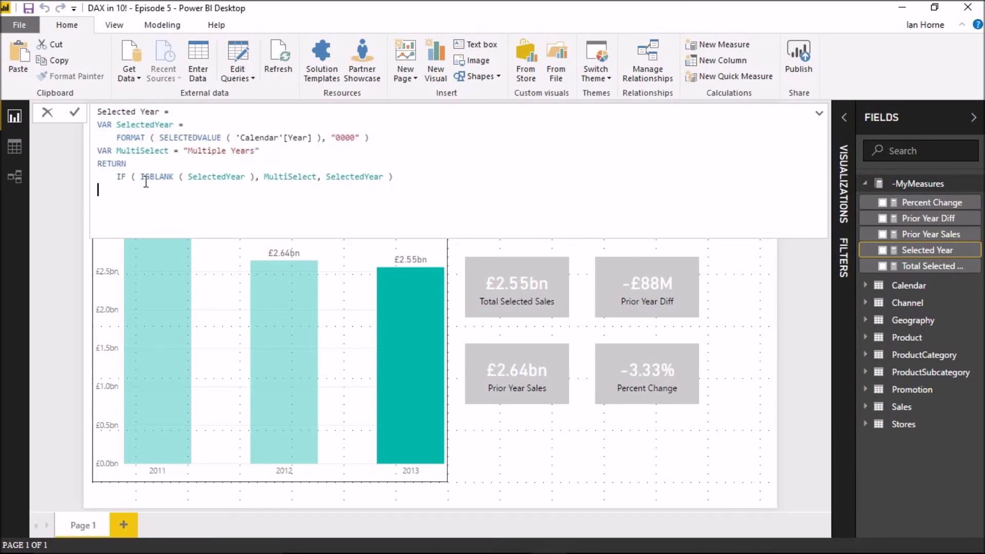
pyautogui.click(931, 235)
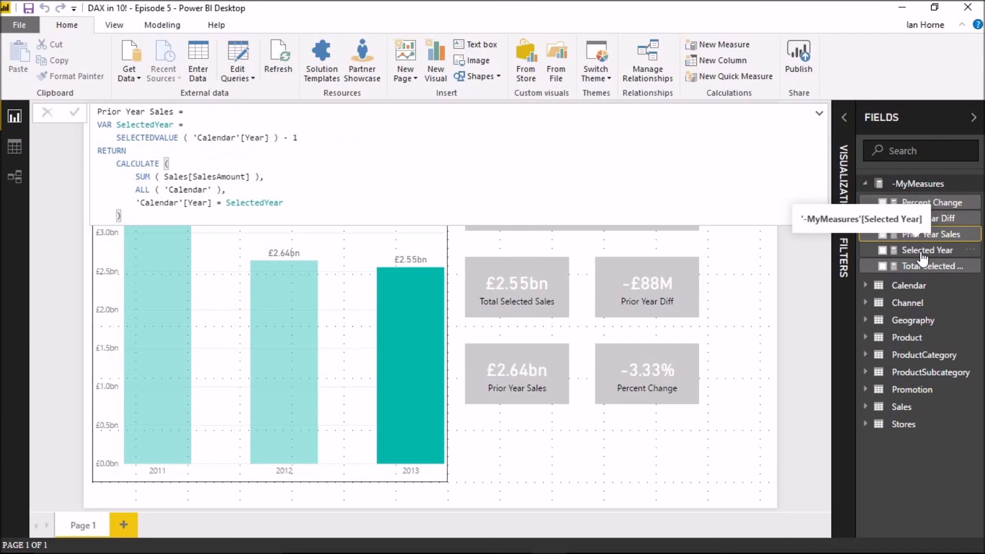